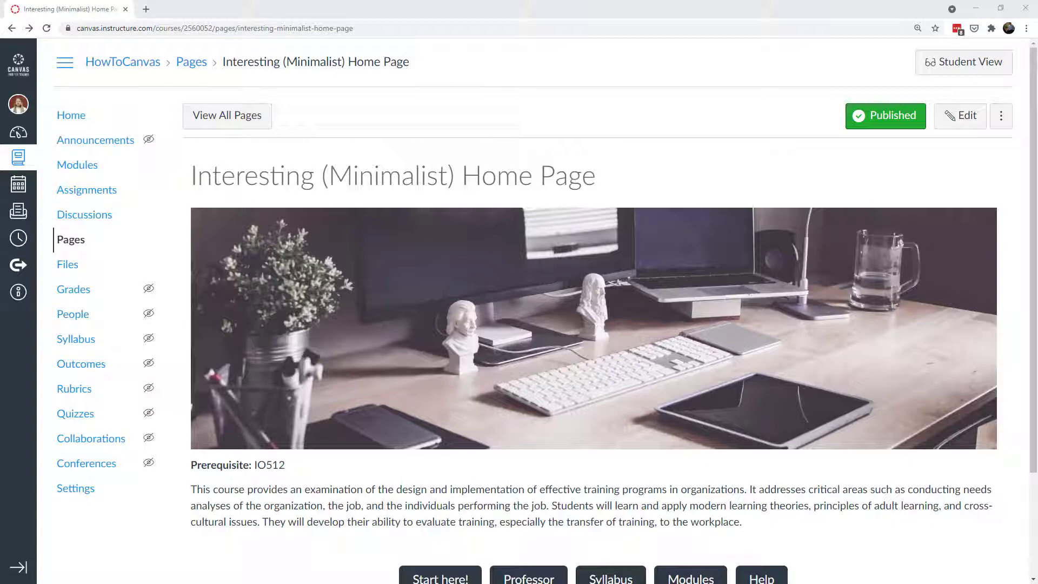
Expand and collapse the global navigation, and hide and show the course navigation menu again.
{"action": "left_click", "coordinate": [21, 568]}
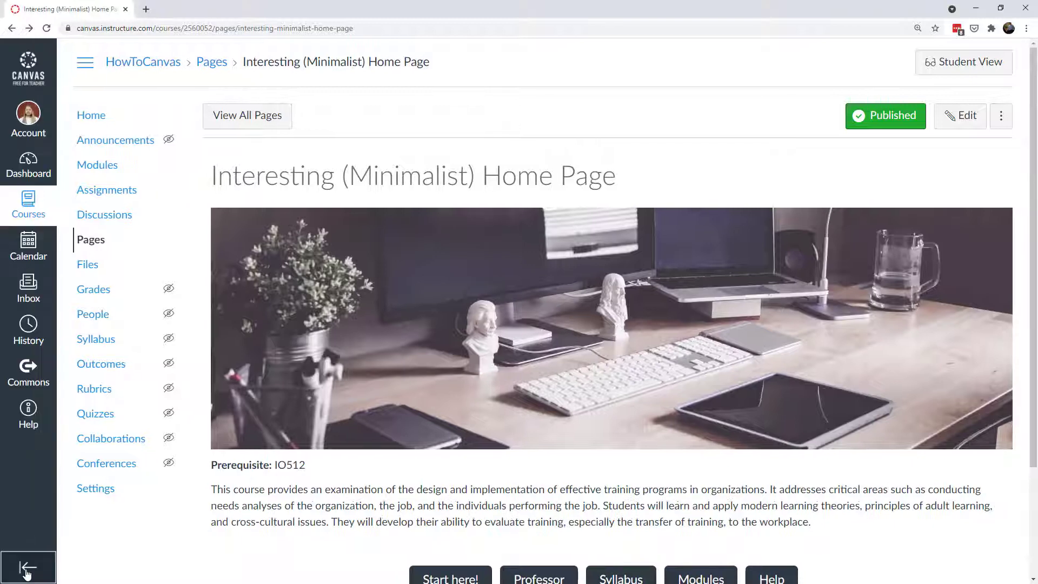
{"action": "left_click", "coordinate": [24, 569]}
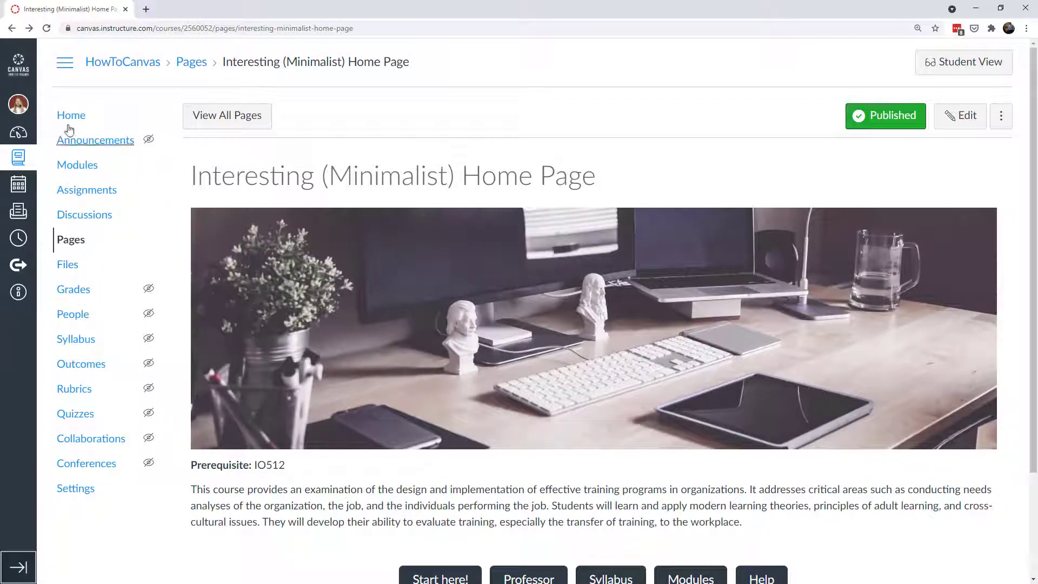
{"action": "left_click", "coordinate": [66, 62]}
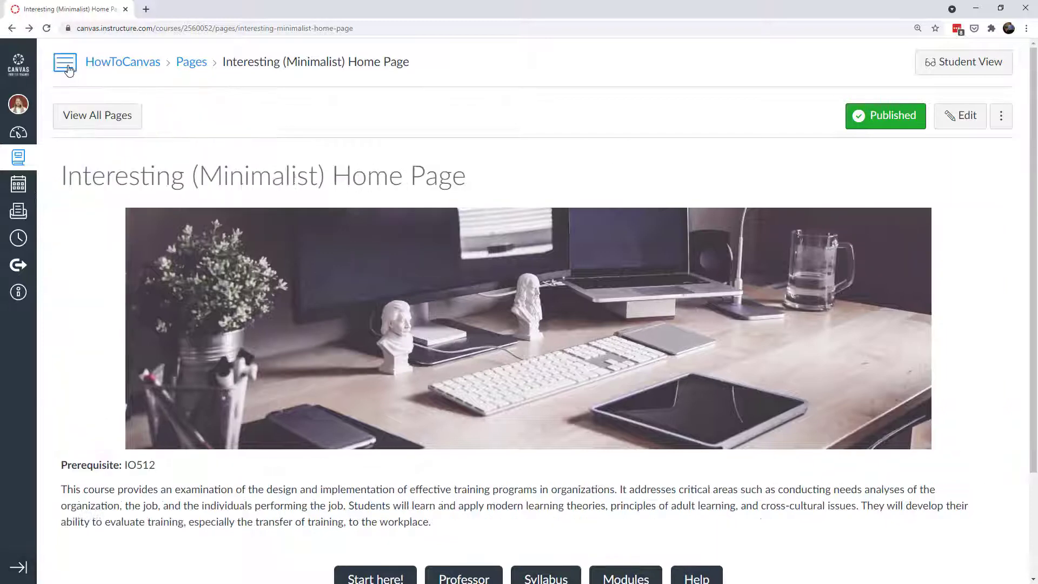
{"action": "left_click", "coordinate": [65, 63]}
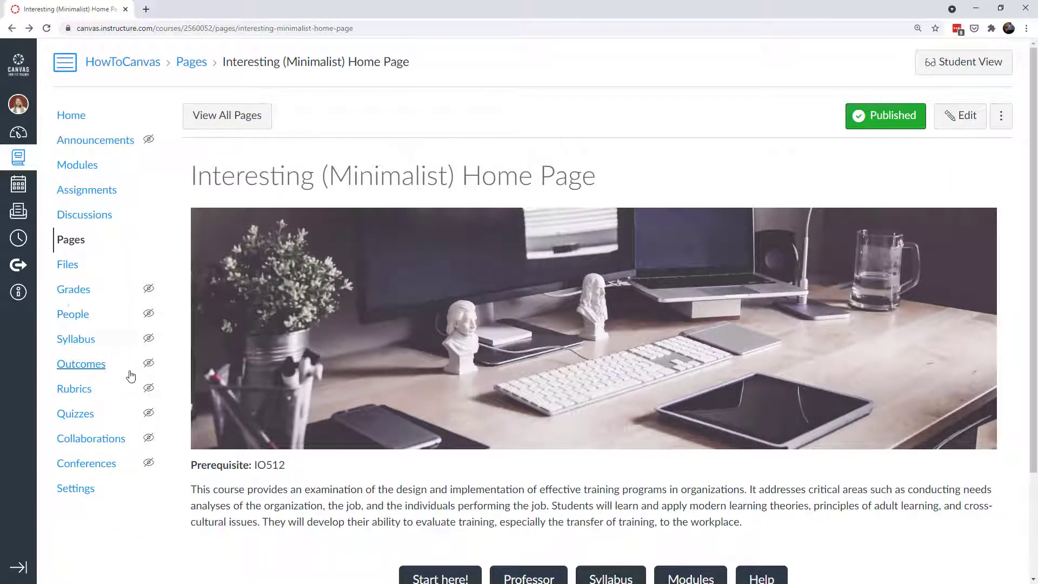
{"action": "mouse_move", "coordinate": [146, 388]}
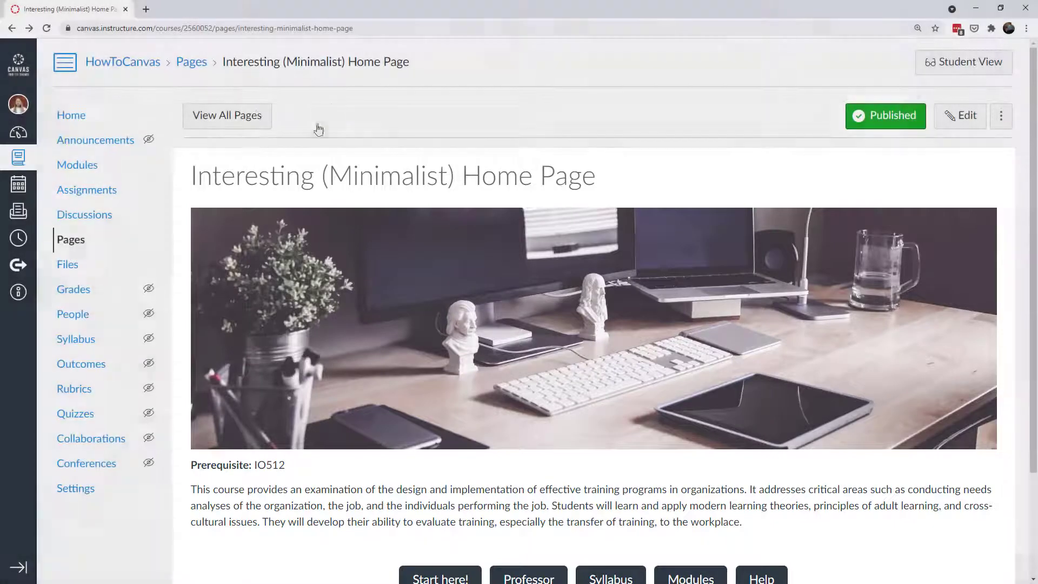
Review the course description, follow the "Start here!" link beneath it, and return to the home page.
{"action": "scroll", "coordinate": [929, 211], "scroll_direction": "down", "scroll_amount": 2}
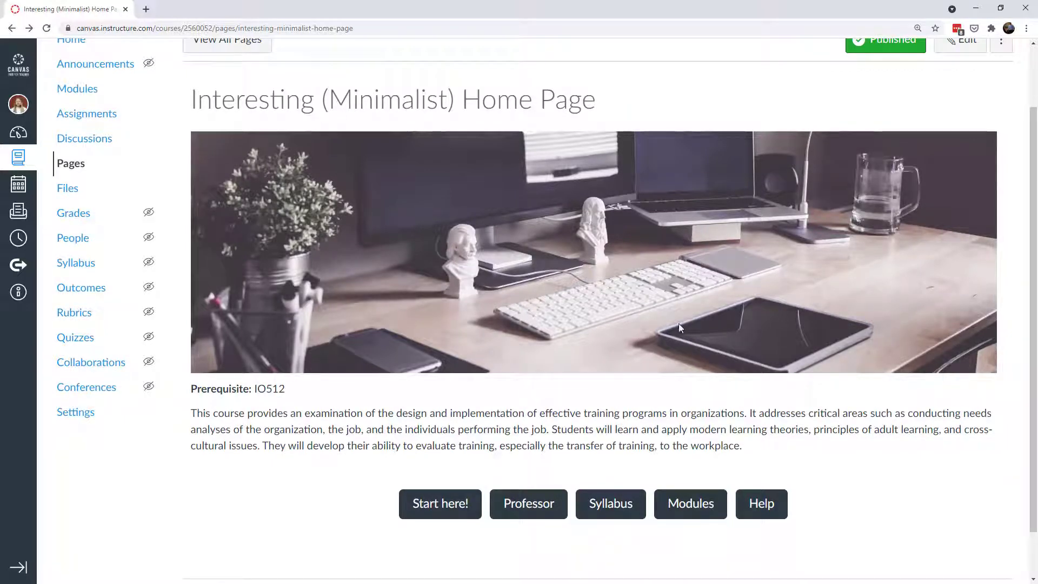
{"action": "left_click_drag", "start_coordinate": [193, 414], "coordinate": [633, 450]}
{"action": "left_click", "coordinate": [676, 447]}
{"action": "left_click", "coordinate": [448, 505]}
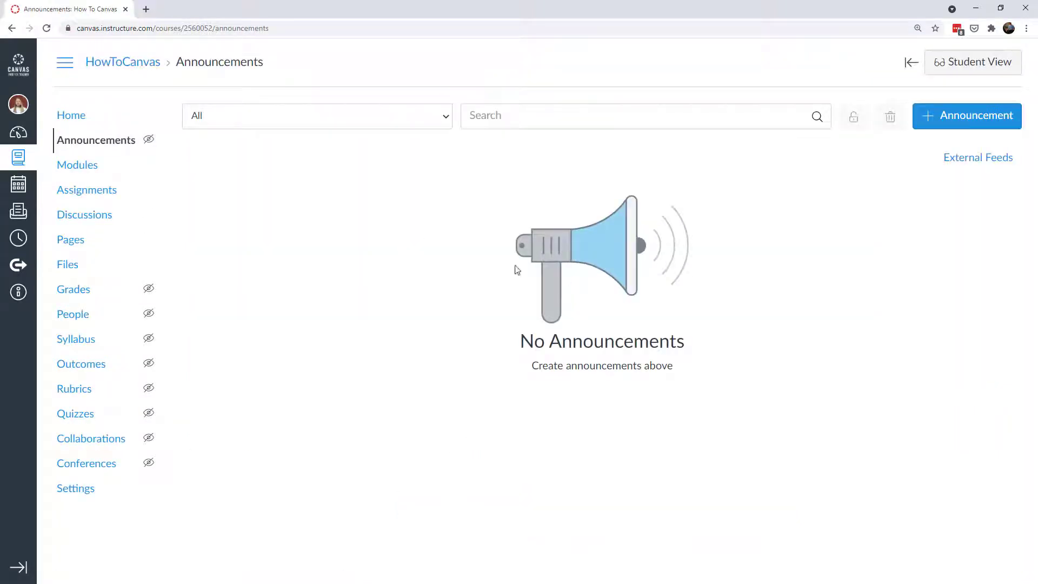
{"action": "left_click", "coordinate": [12, 29]}
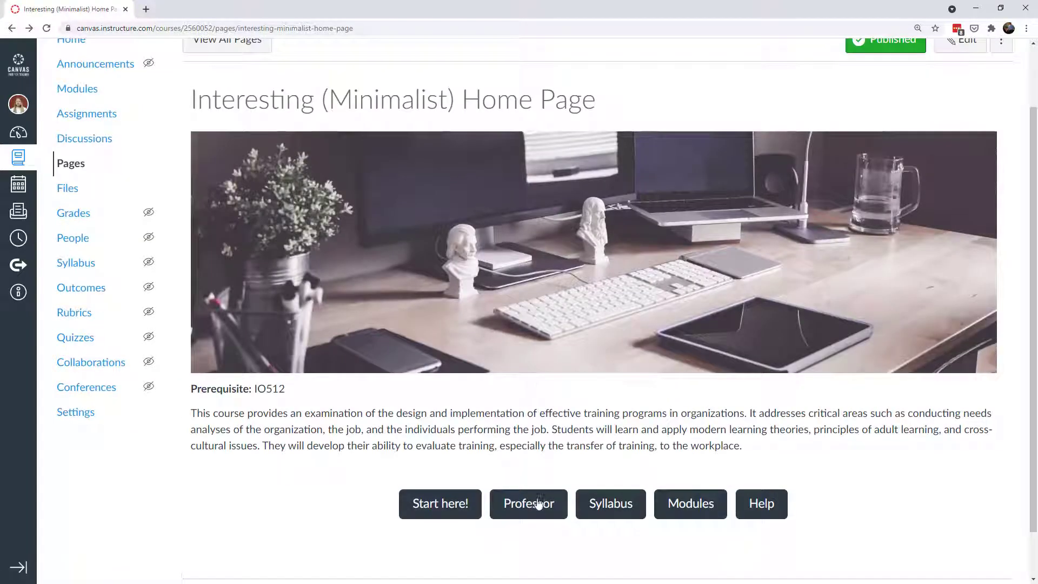
View the Professor and Help pop-ups from the home page buttons, closing each one.
{"action": "left_click", "coordinate": [530, 509]}
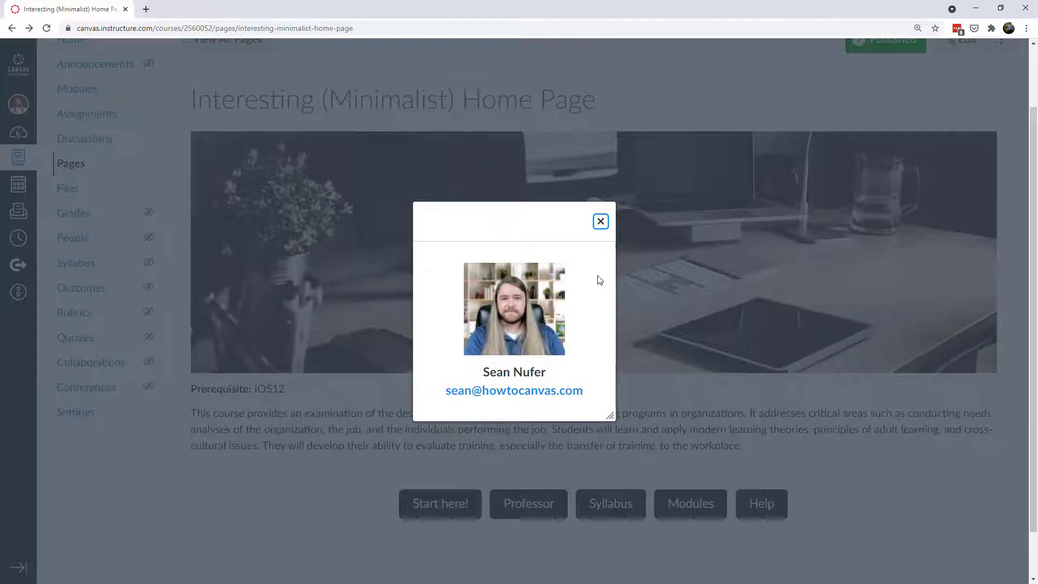
{"action": "left_click", "coordinate": [600, 221]}
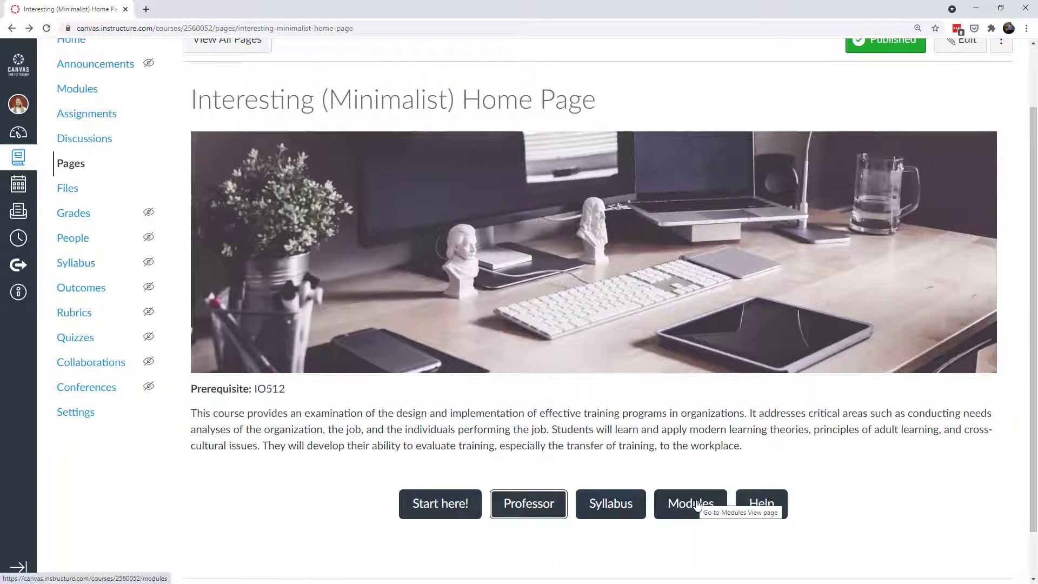
{"action": "left_click", "coordinate": [761, 507]}
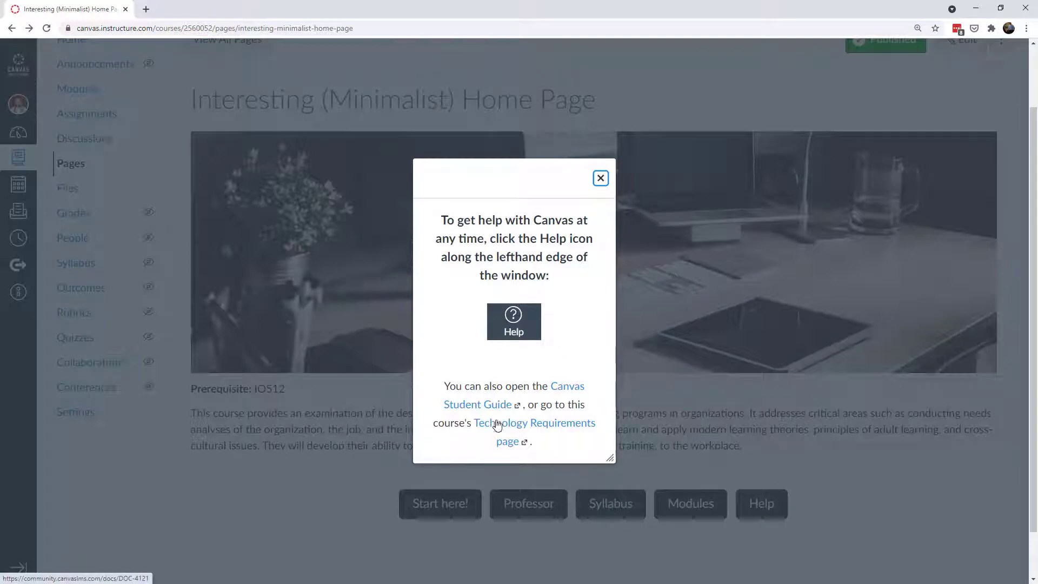
{"action": "left_click", "coordinate": [601, 179]}
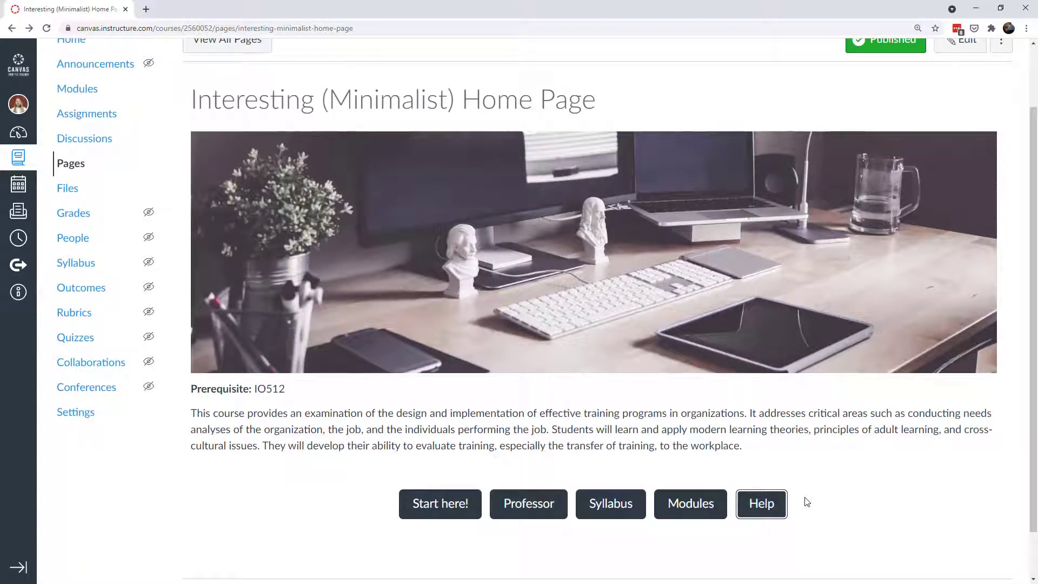
Review the course description again, follow the home page's Modules link, and return to the home page.
{"action": "left_click", "coordinate": [809, 440]}
{"action": "left_click_drag", "start_coordinate": [414, 413], "coordinate": [656, 446]}
{"action": "left_click", "coordinate": [684, 447]}
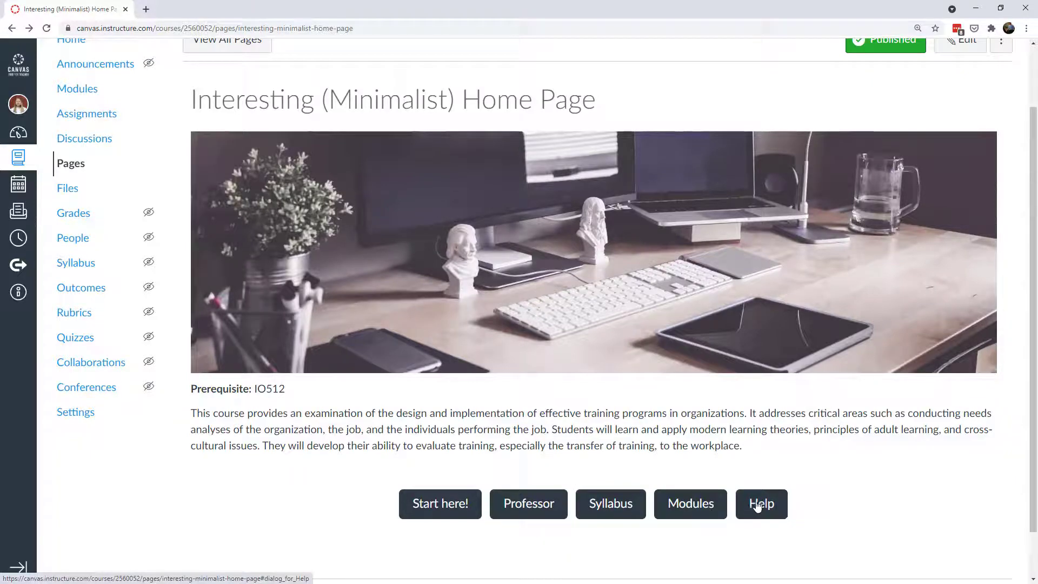
{"action": "left_click", "coordinate": [688, 509]}
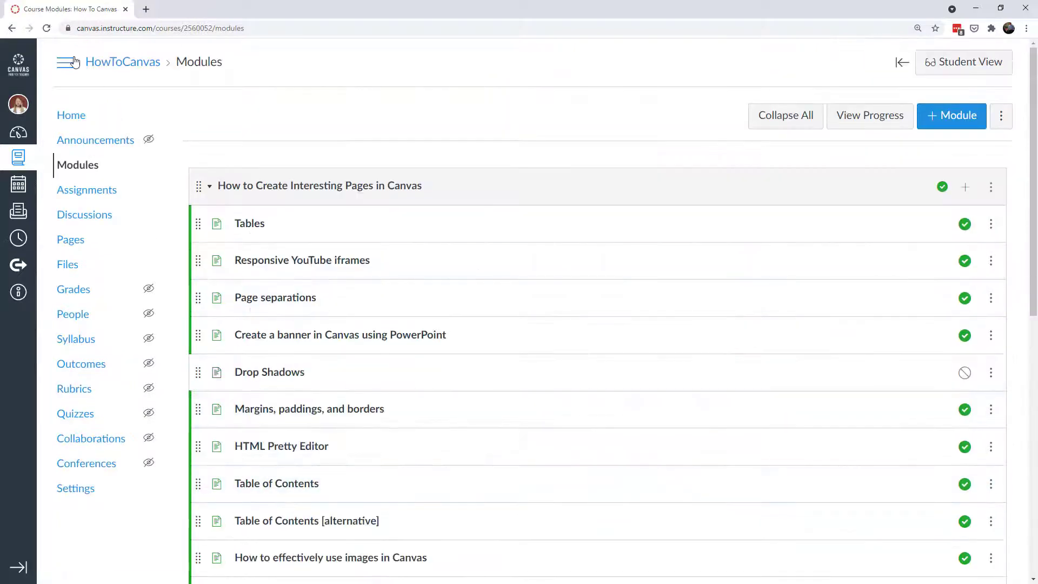
{"action": "left_click", "coordinate": [11, 28]}
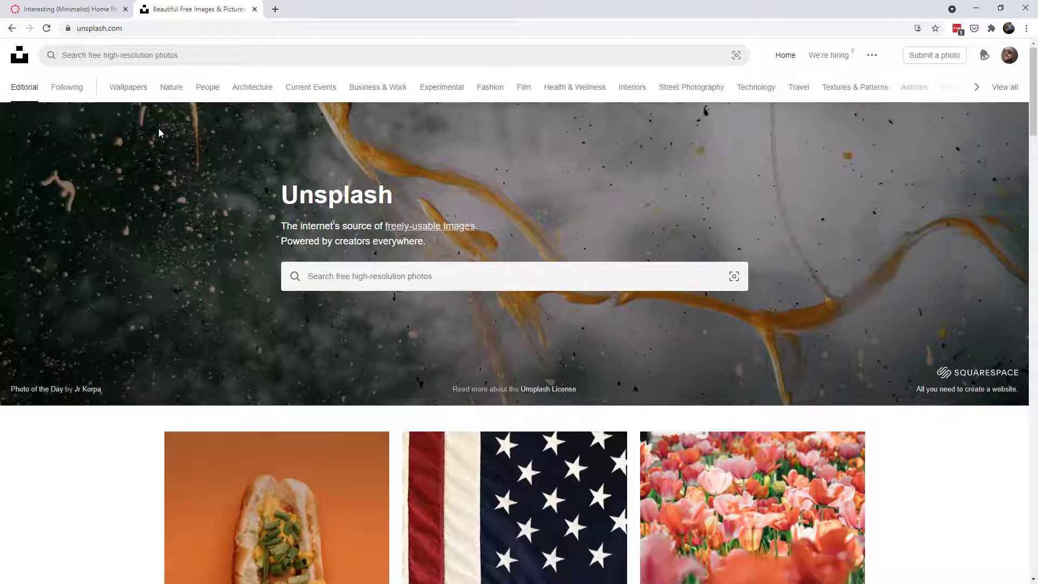
Browse the photos in the Architecture topic.
{"action": "left_click", "coordinate": [250, 95]}
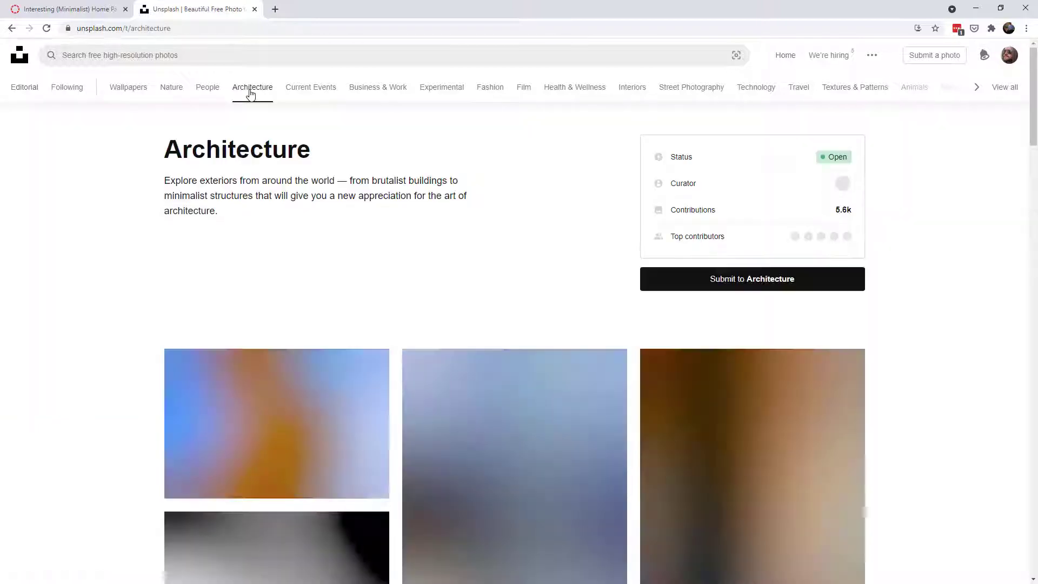
{"action": "scroll", "coordinate": [318, 234], "scroll_direction": "down", "scroll_amount": 10}
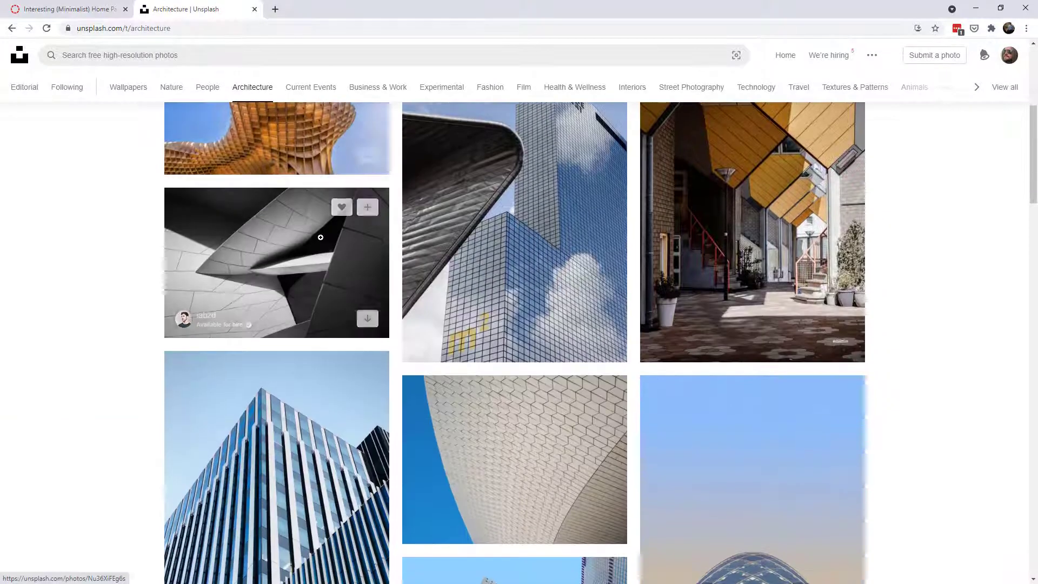
{"action": "scroll", "coordinate": [323, 245], "scroll_direction": "down", "scroll_amount": 2}
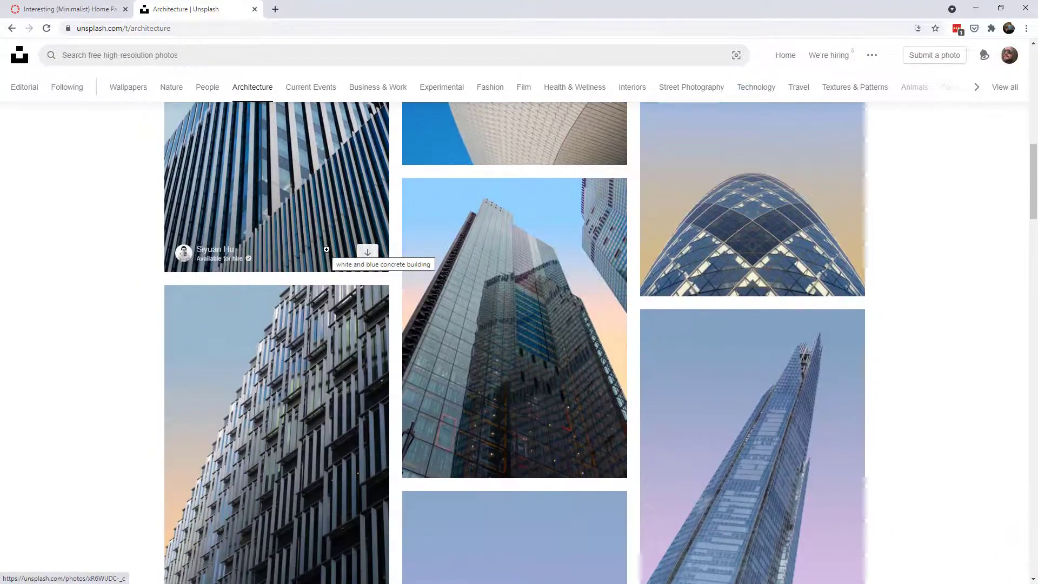
{"action": "scroll", "coordinate": [325, 247], "scroll_direction": "down", "scroll_amount": 6}
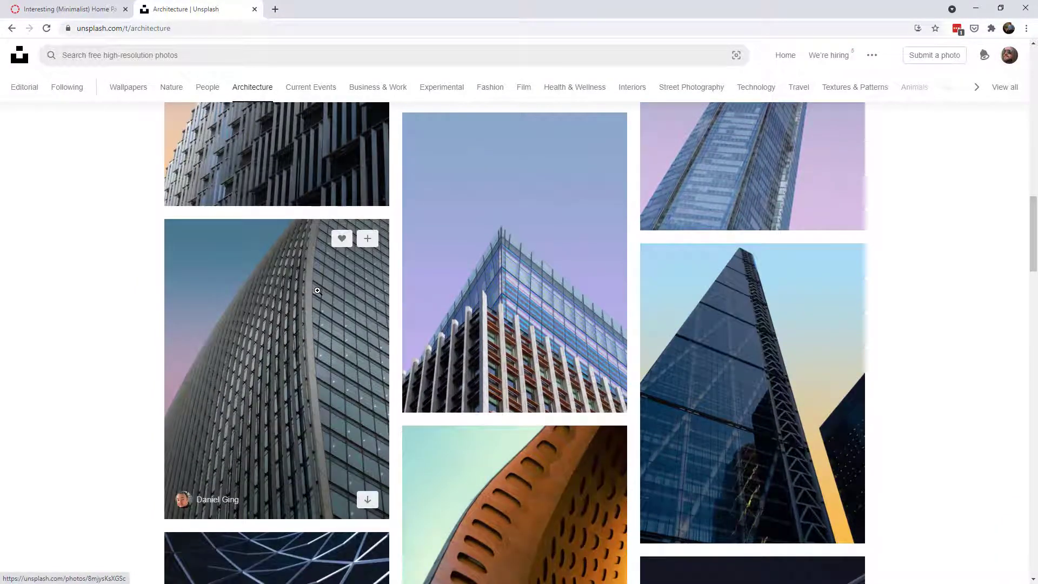
{"action": "scroll", "coordinate": [346, 302], "scroll_direction": "up", "scroll_amount": 10}
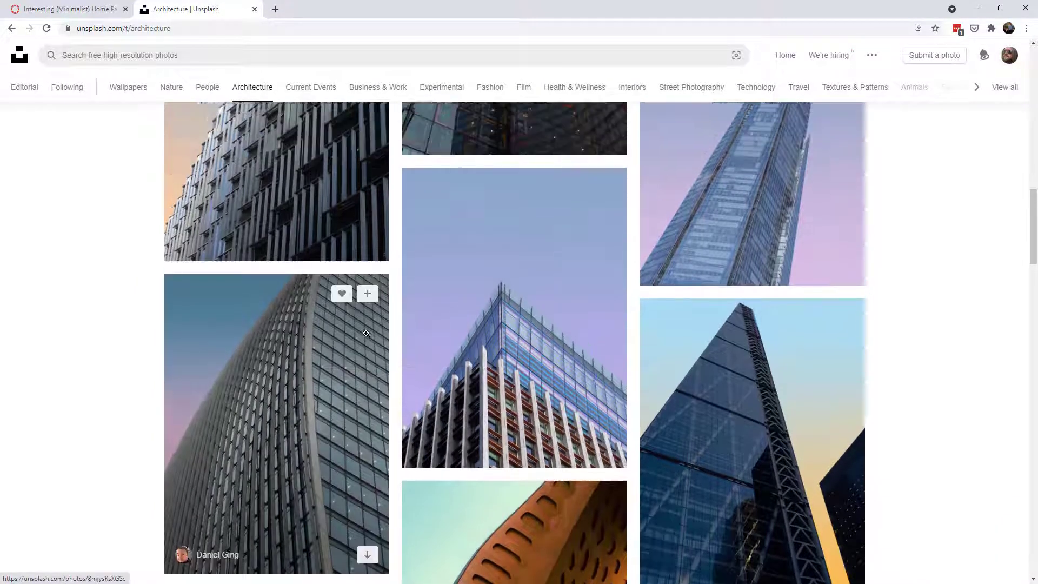
{"action": "scroll", "coordinate": [363, 330], "scroll_direction": "up", "scroll_amount": 8}
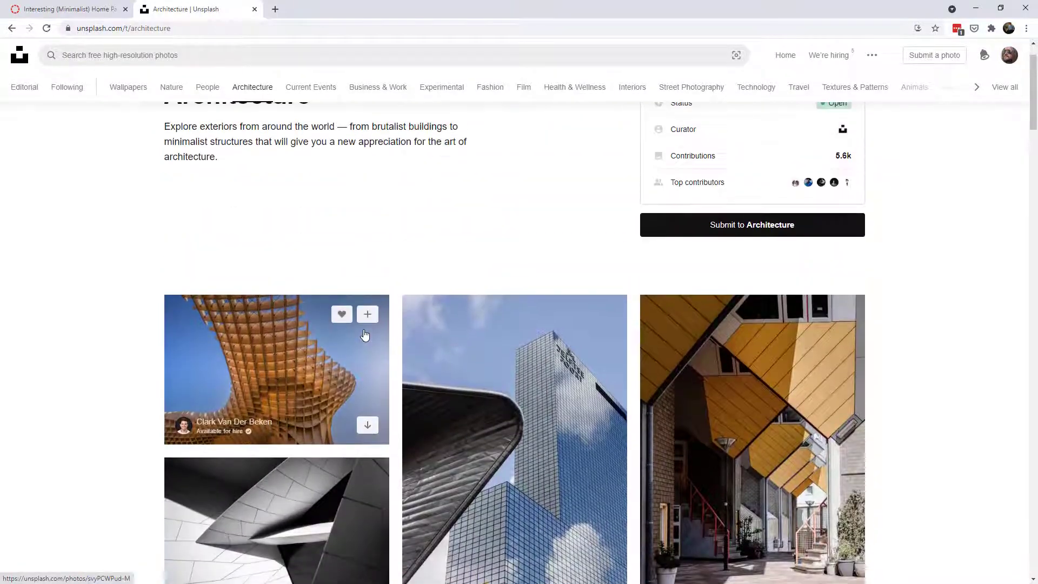
{"action": "scroll", "coordinate": [363, 330], "scroll_direction": "down", "scroll_amount": 2}
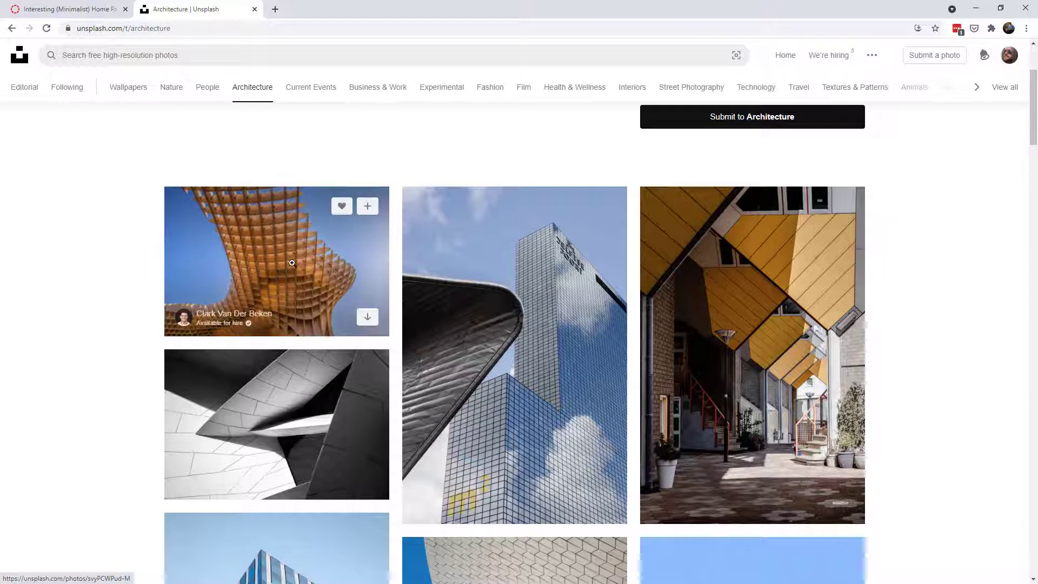
Search the photo library for "design".
{"action": "left_click", "coordinate": [196, 59]}
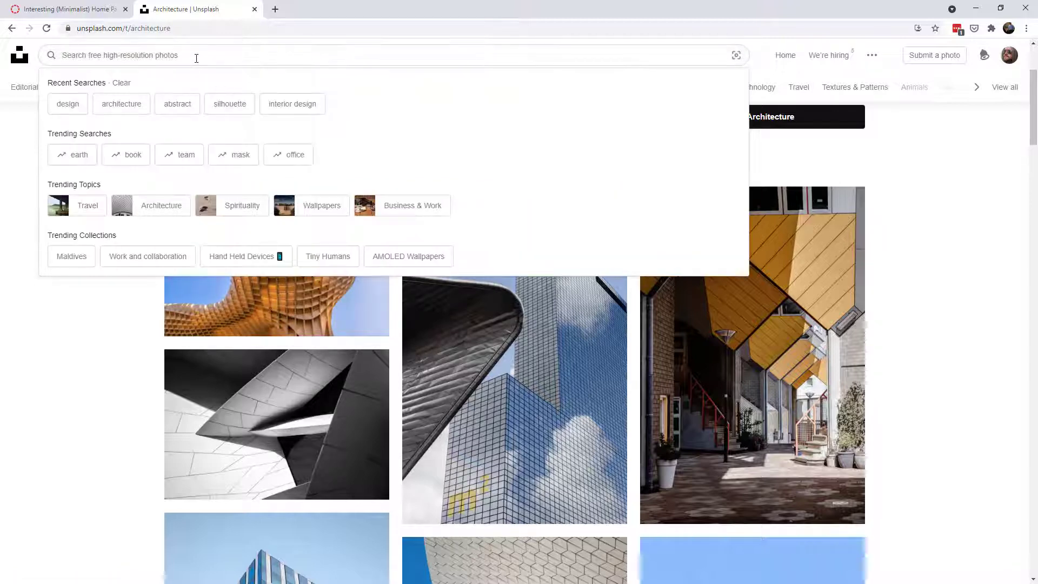
{"action": "type", "text": "design"}
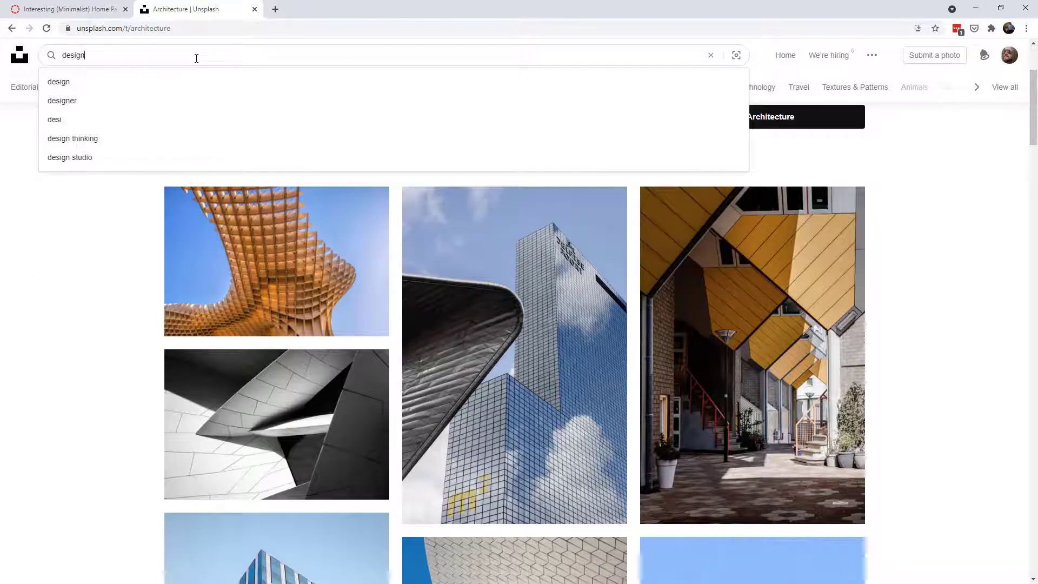
{"action": "key", "text": "Return"}
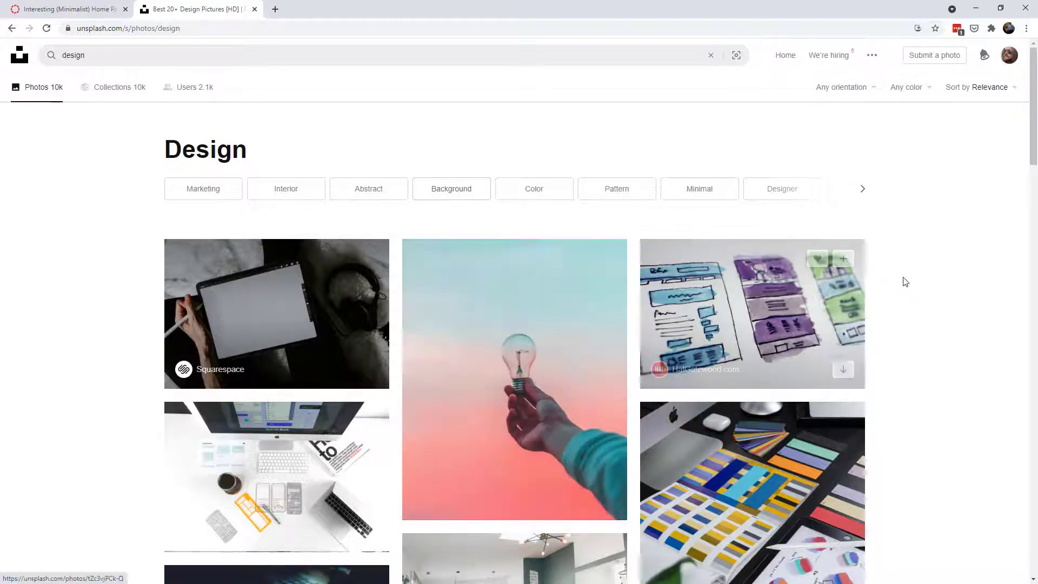
Open the photo of the wooden desk with a laptop, monitor and potted plants in a new tab.
{"action": "left_click_drag", "start_coordinate": [1033, 147], "coordinate": [1033, 199]}
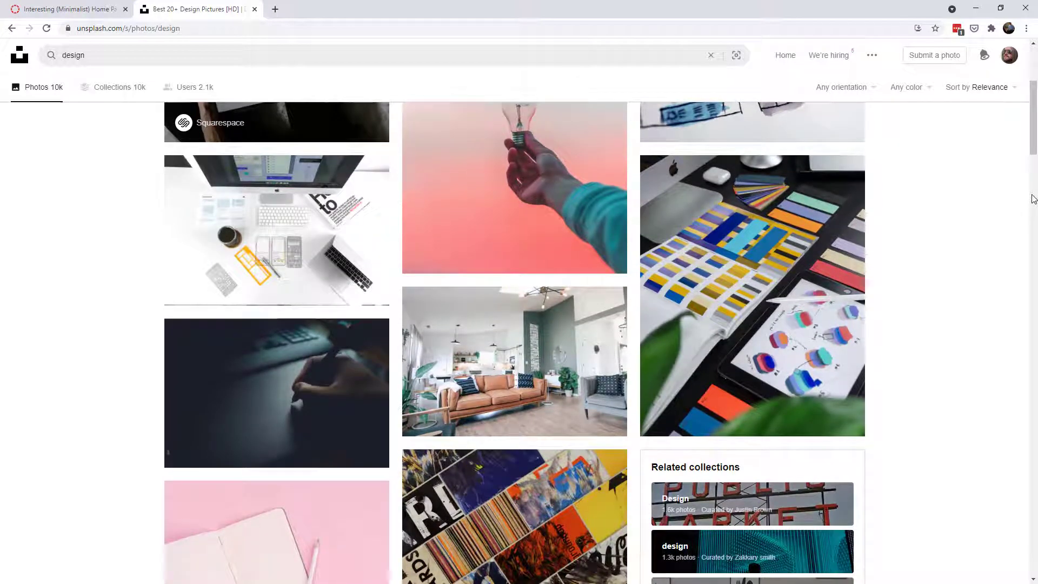
{"action": "left_click_drag", "start_coordinate": [1033, 150], "coordinate": [1034, 280]}
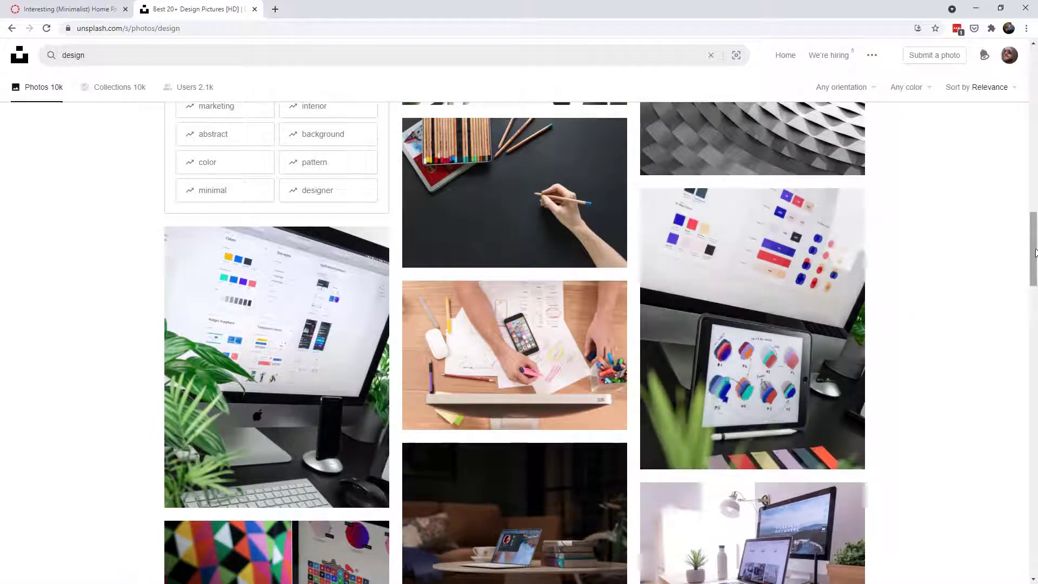
{"action": "left_click_drag", "start_coordinate": [1034, 254], "coordinate": [1035, 293]}
{"action": "right_click", "coordinate": [732, 244]}
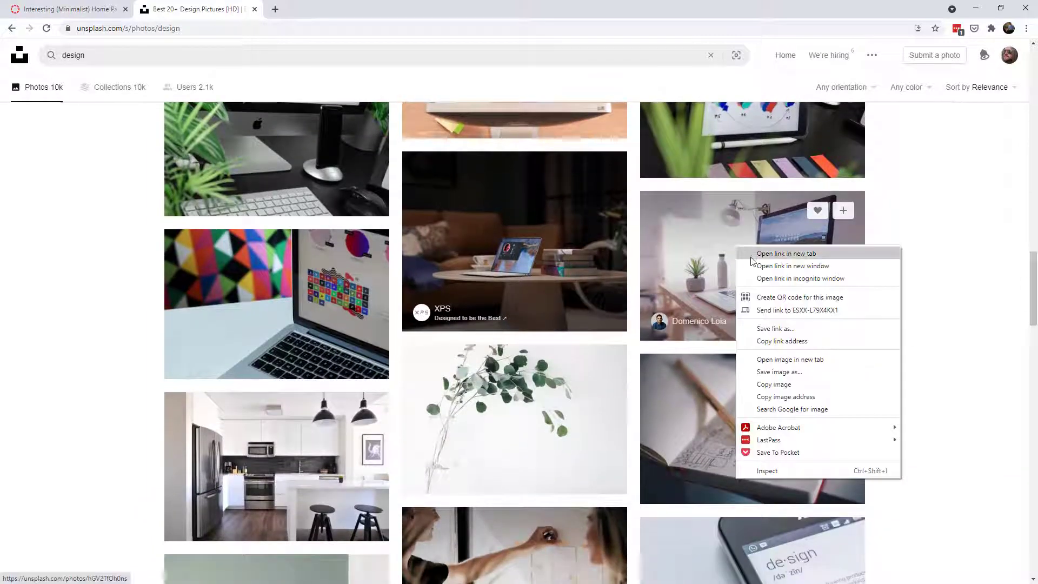
{"action": "left_click", "coordinate": [755, 251]}
Open the photo of the white desk with a laptop, pink flowers and gold lamp in a new tab.
{"action": "scroll", "coordinate": [1027, 319], "scroll_direction": "down", "scroll_amount": 10}
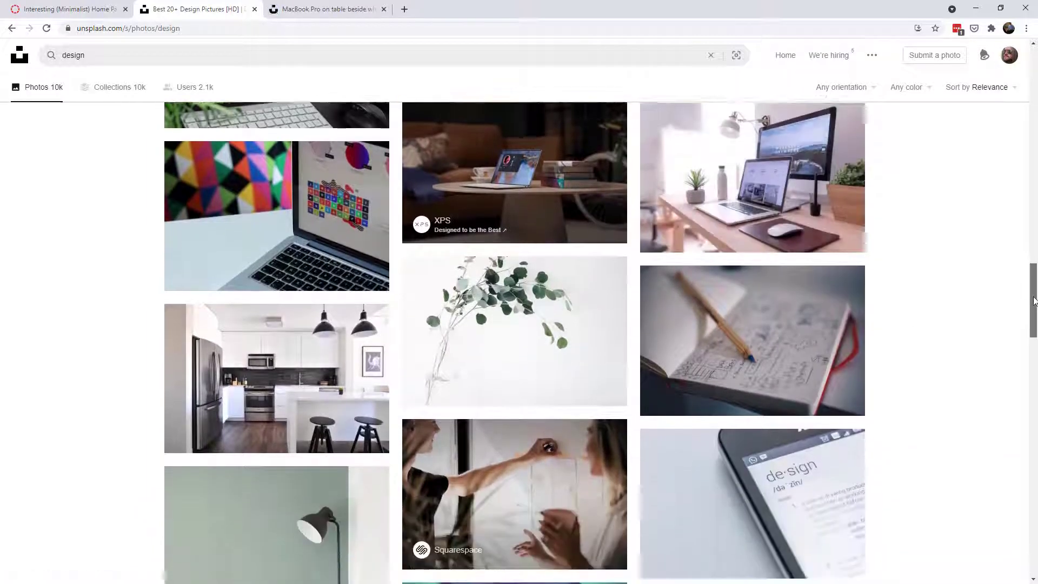
{"action": "scroll", "coordinate": [1033, 350], "scroll_direction": "down", "scroll_amount": 3}
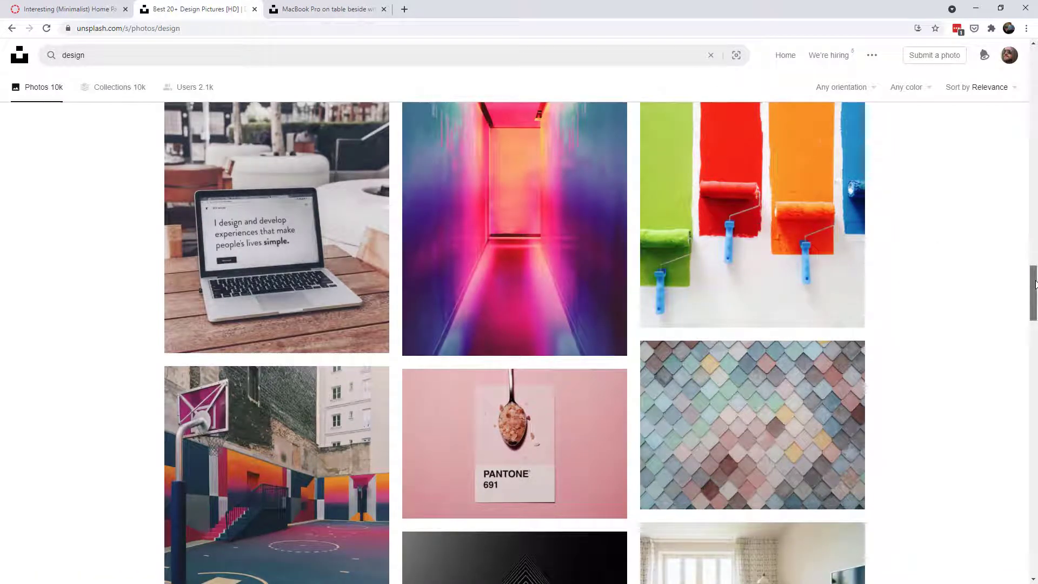
{"action": "left_click_drag", "start_coordinate": [1034, 285], "coordinate": [1035, 341]}
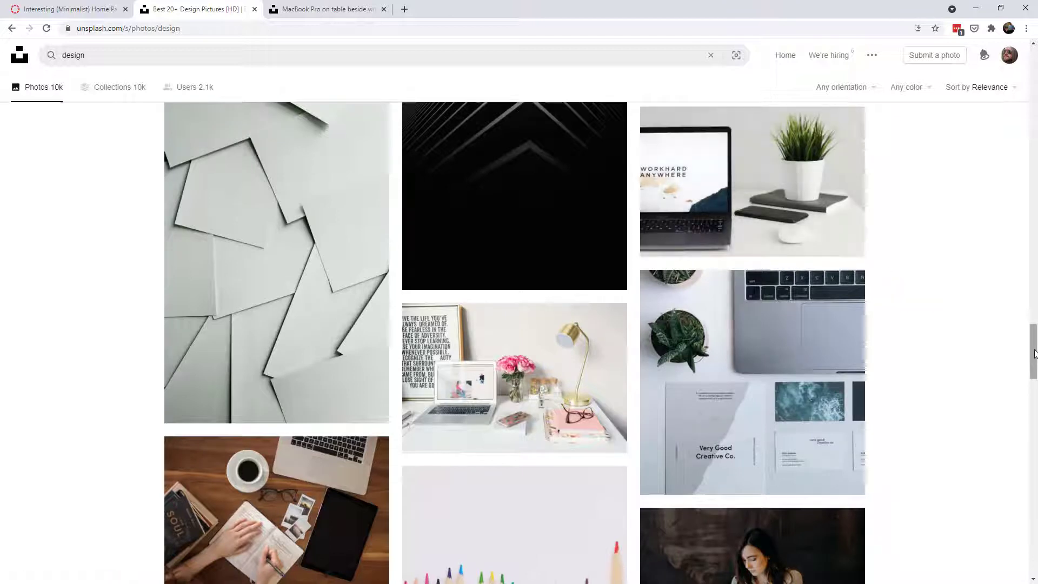
{"action": "left_click_drag", "start_coordinate": [1034, 355], "coordinate": [1035, 363]}
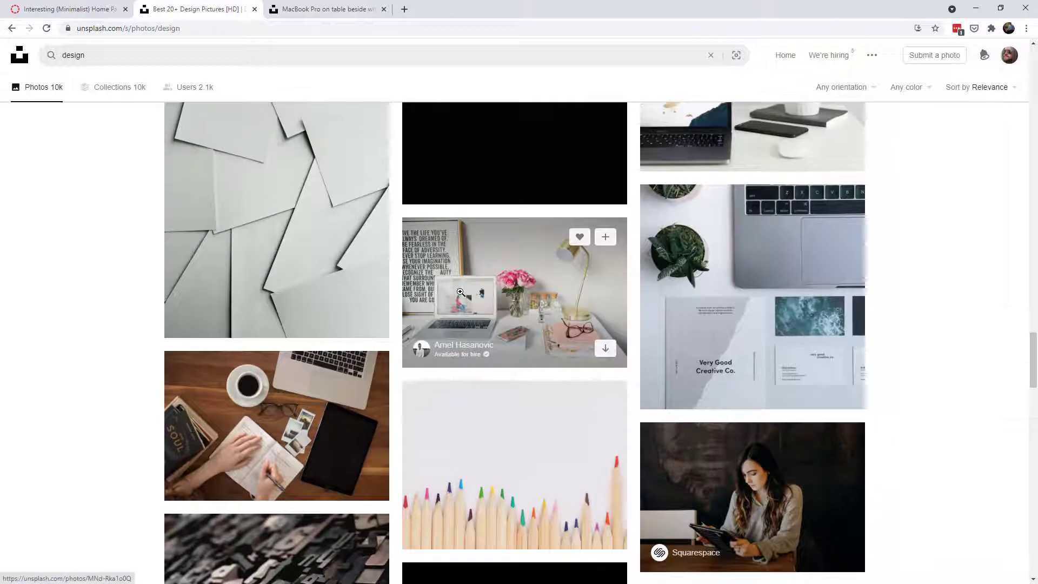
{"action": "right_click", "coordinate": [460, 292]}
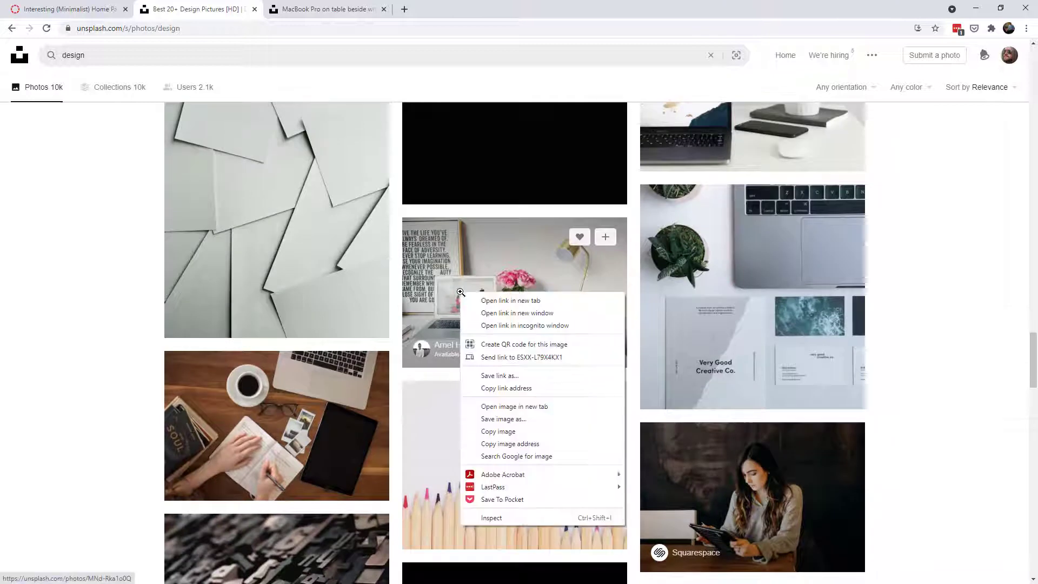
{"action": "left_click", "coordinate": [508, 300]}
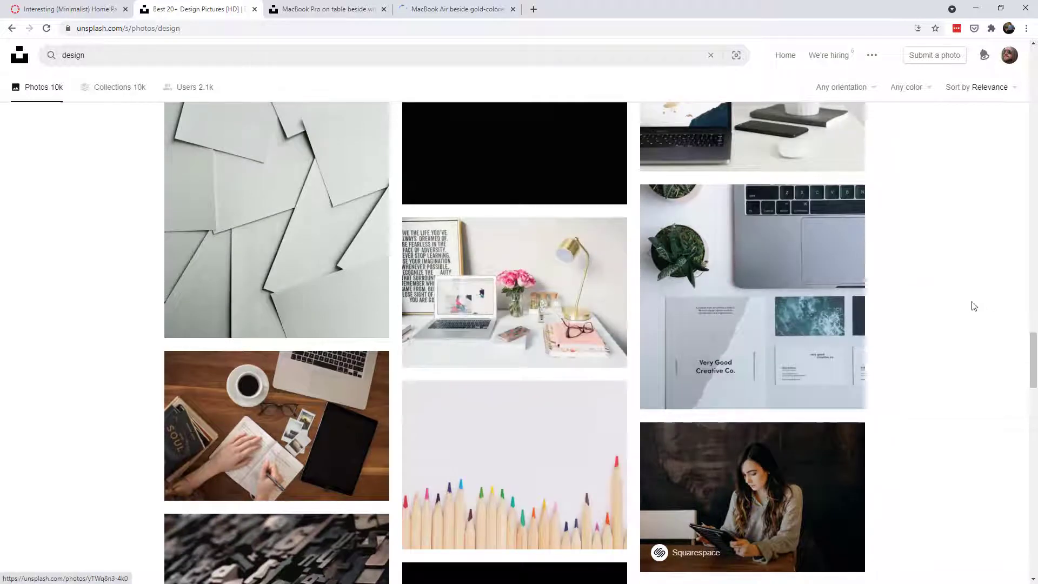
Browse further through the "design" results and open the XPS photo of a silver laptop, monitor and camera on a desk by the window.
{"action": "scroll", "coordinate": [970, 309], "scroll_direction": "down", "scroll_amount": 2}
{"action": "scroll", "coordinate": [1029, 352], "scroll_direction": "down", "scroll_amount": 2}
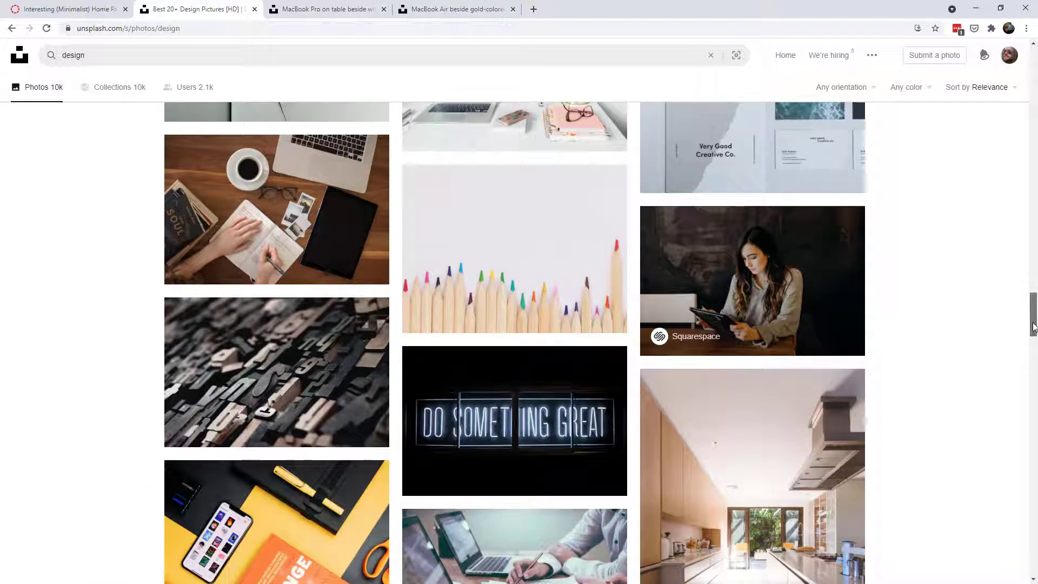
{"action": "scroll", "coordinate": [766, 320], "scroll_direction": "down", "scroll_amount": 6}
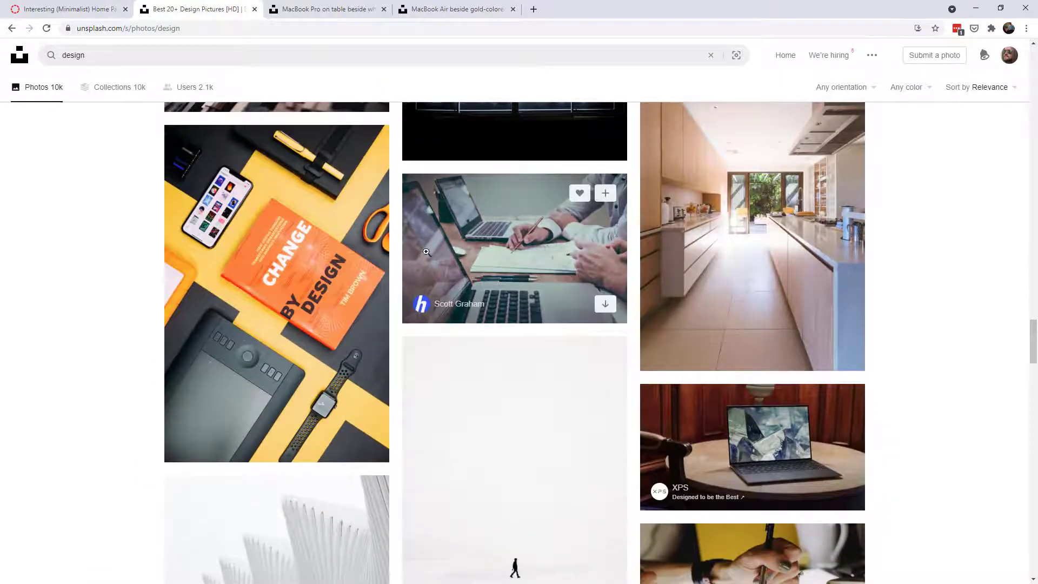
{"action": "left_click_drag", "start_coordinate": [1034, 339], "coordinate": [1034, 381]}
{"action": "scroll", "coordinate": [1034, 381], "scroll_direction": "down", "scroll_amount": 1}
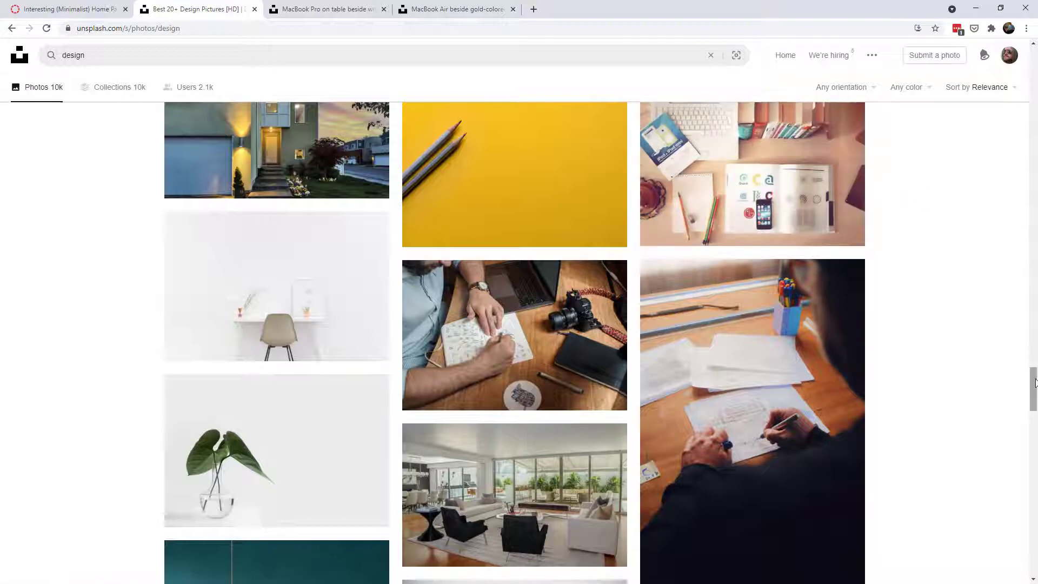
{"action": "left_click_drag", "start_coordinate": [1034, 383], "coordinate": [1037, 465]}
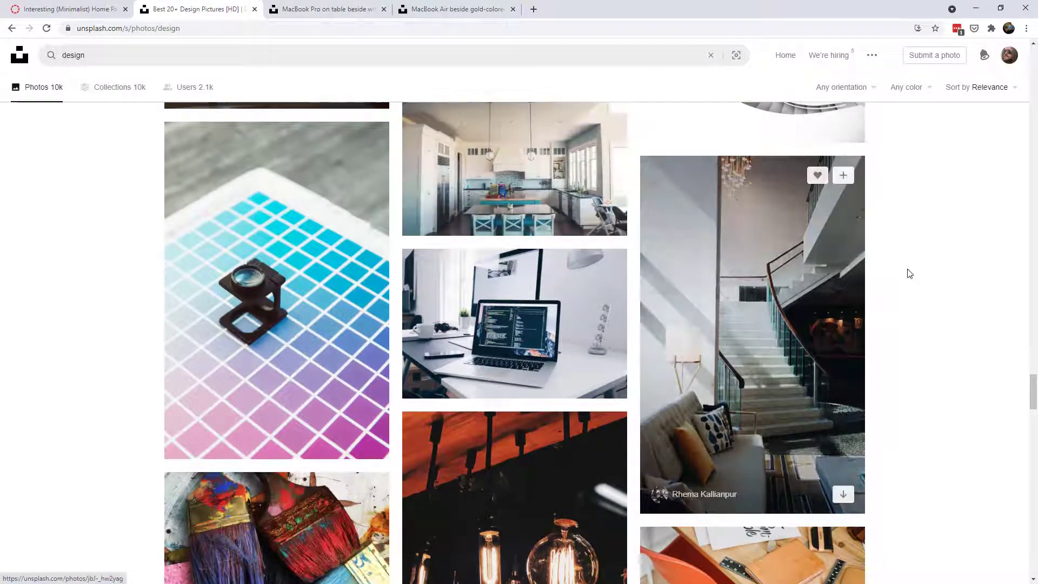
{"action": "left_click_drag", "start_coordinate": [1034, 390], "coordinate": [1036, 441]}
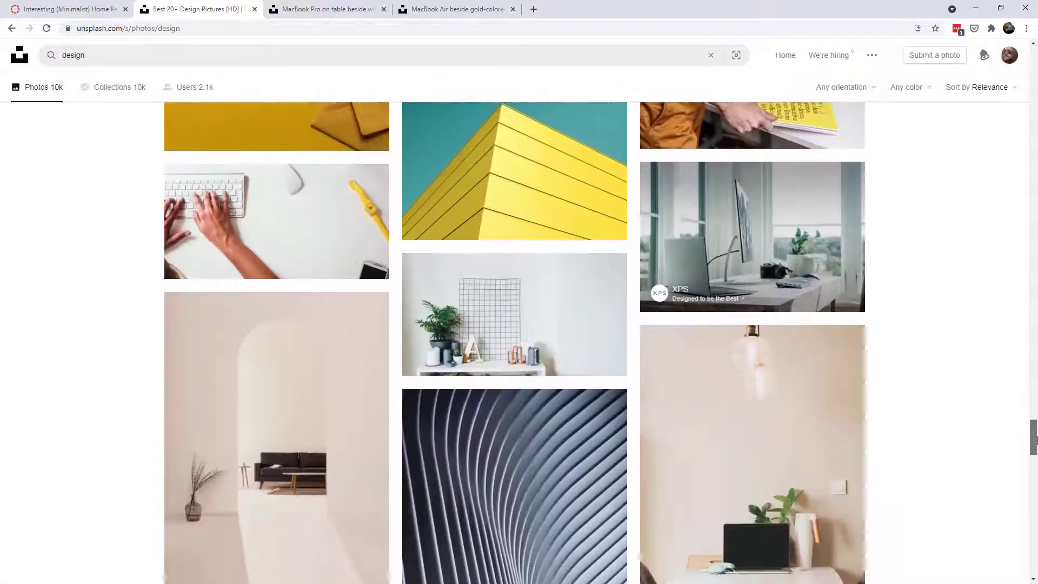
{"action": "left_click", "coordinate": [728, 236]}
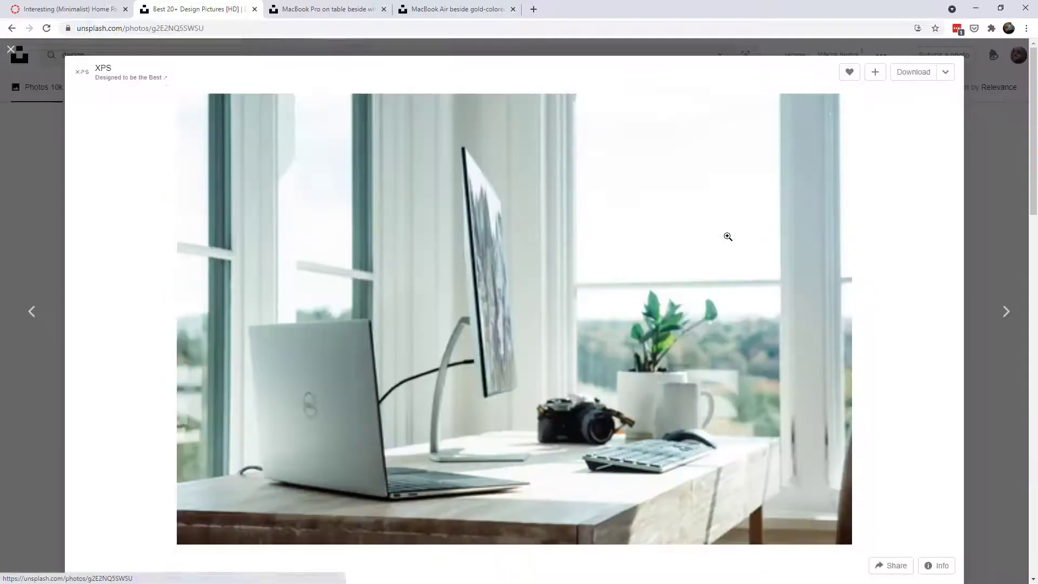
Compare the two previously opened desk photos with the banner image on the Canvas home page.
{"action": "left_click", "coordinate": [336, 15]}
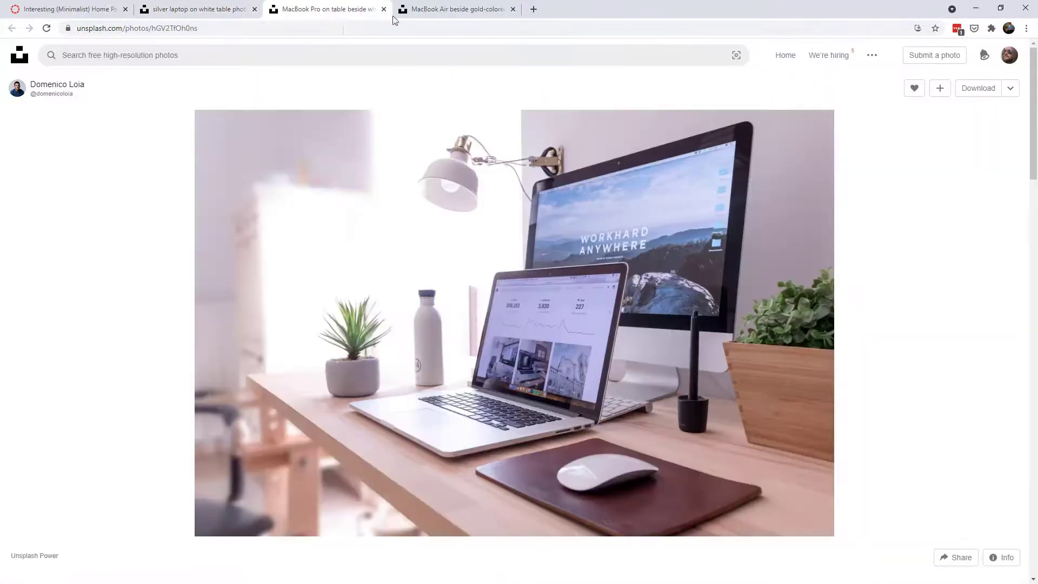
{"action": "left_click", "coordinate": [451, 10]}
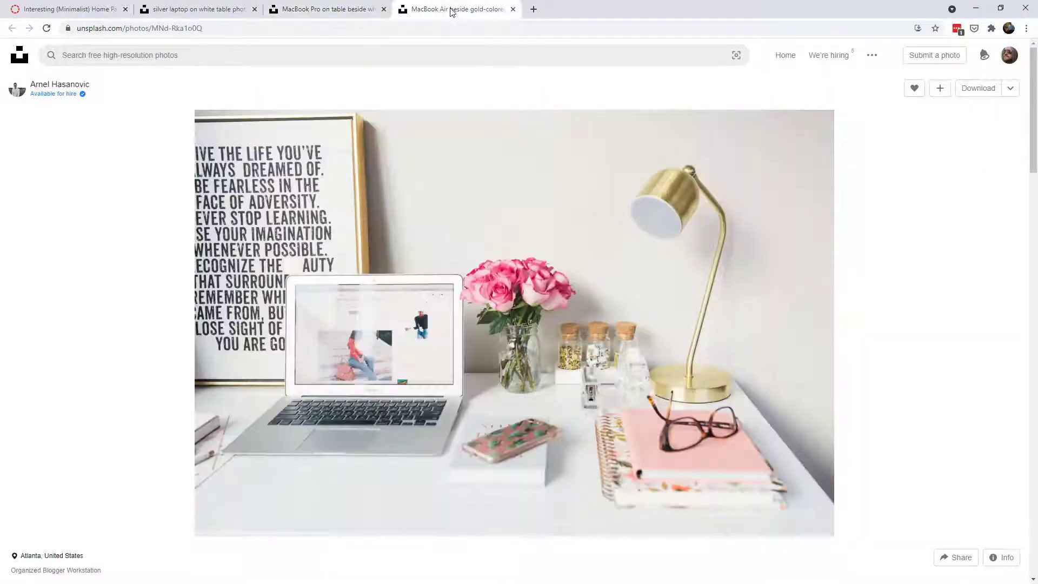
{"action": "left_click", "coordinate": [89, 10]}
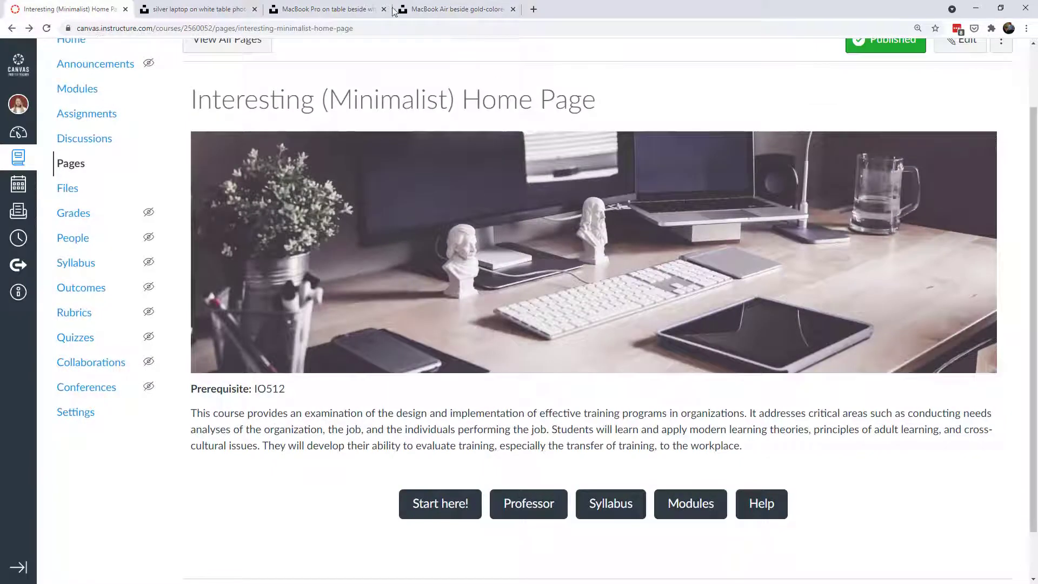
Return to the XPS photo of the silver laptop by the window and download it.
{"action": "left_click", "coordinate": [218, 11]}
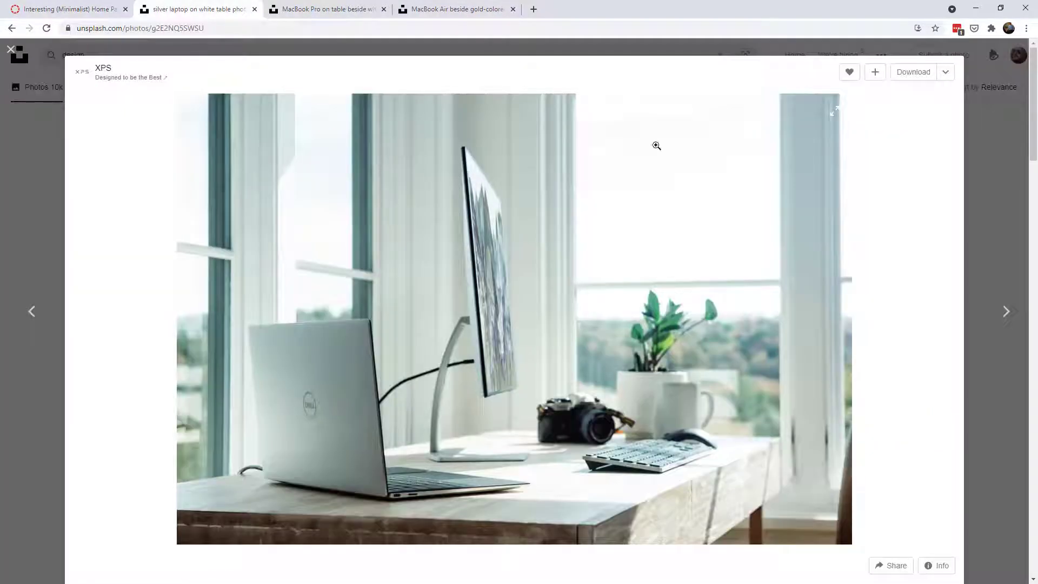
{"action": "left_click", "coordinate": [917, 79]}
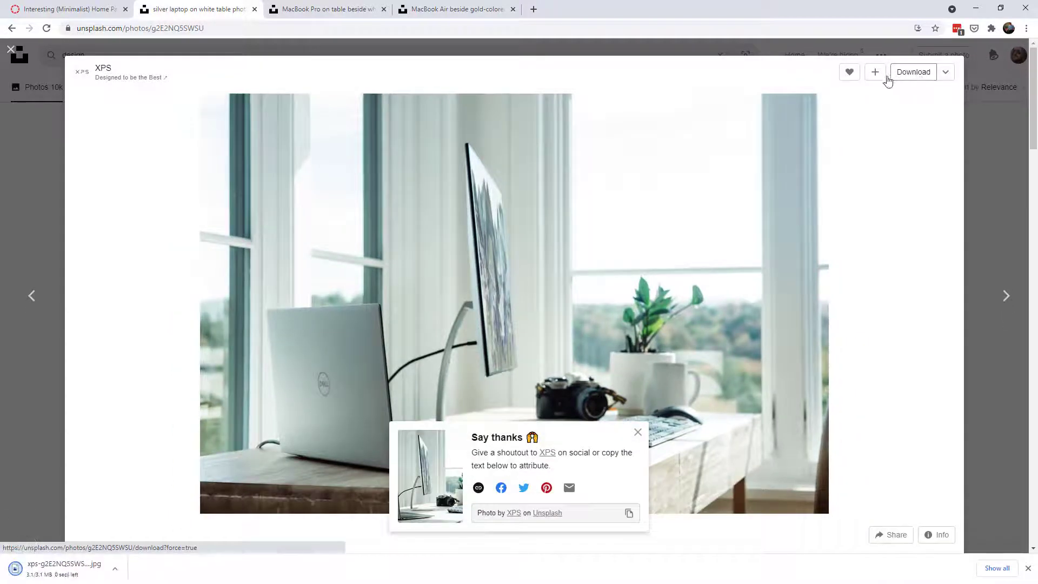
View the downloaded photo's crop and rotate options in the Photos app and close it without saving.
{"action": "left_click", "coordinate": [47, 568]}
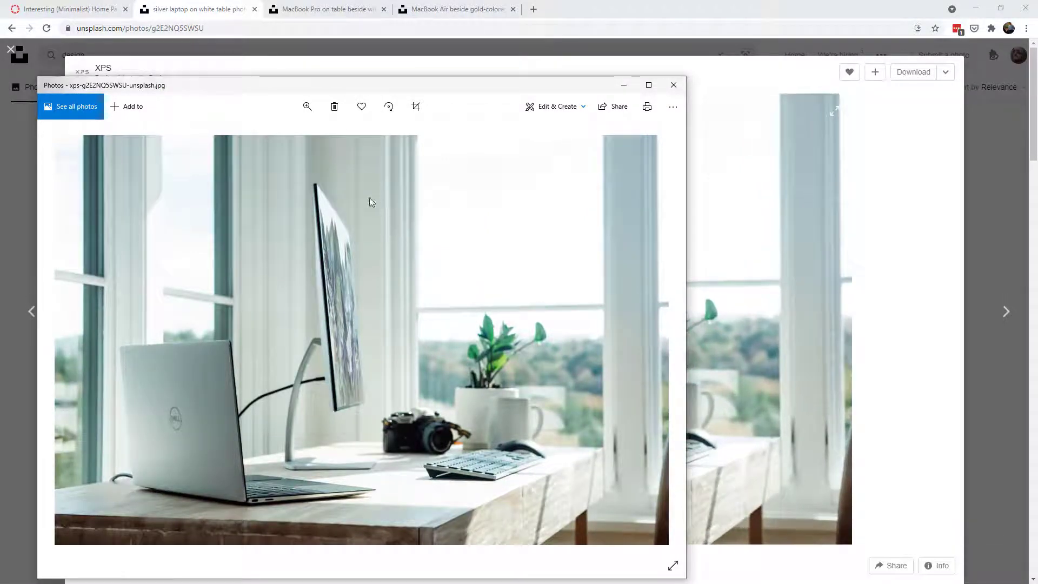
{"action": "left_click", "coordinate": [416, 106]}
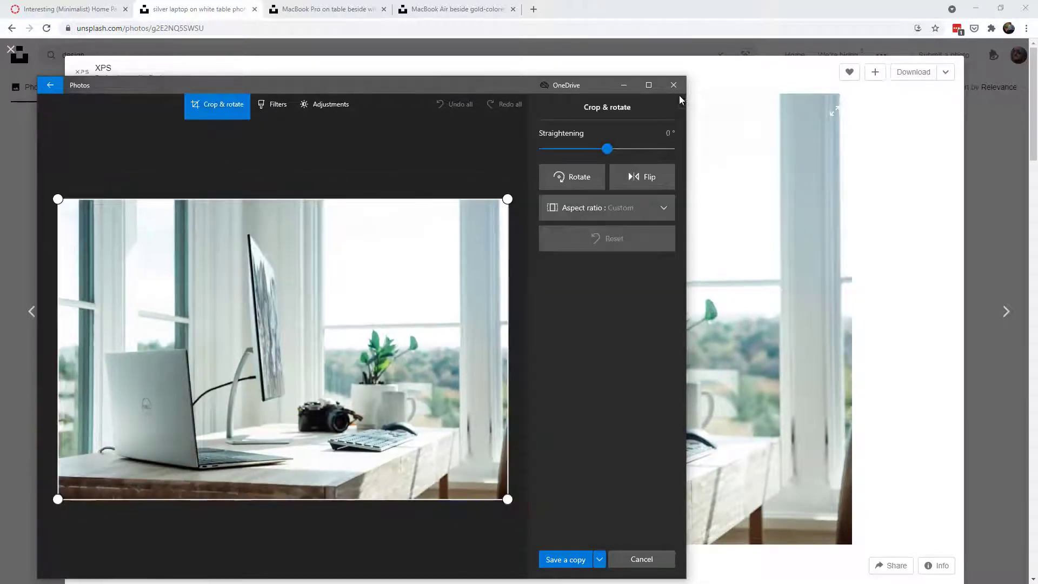
{"action": "left_click", "coordinate": [678, 89]}
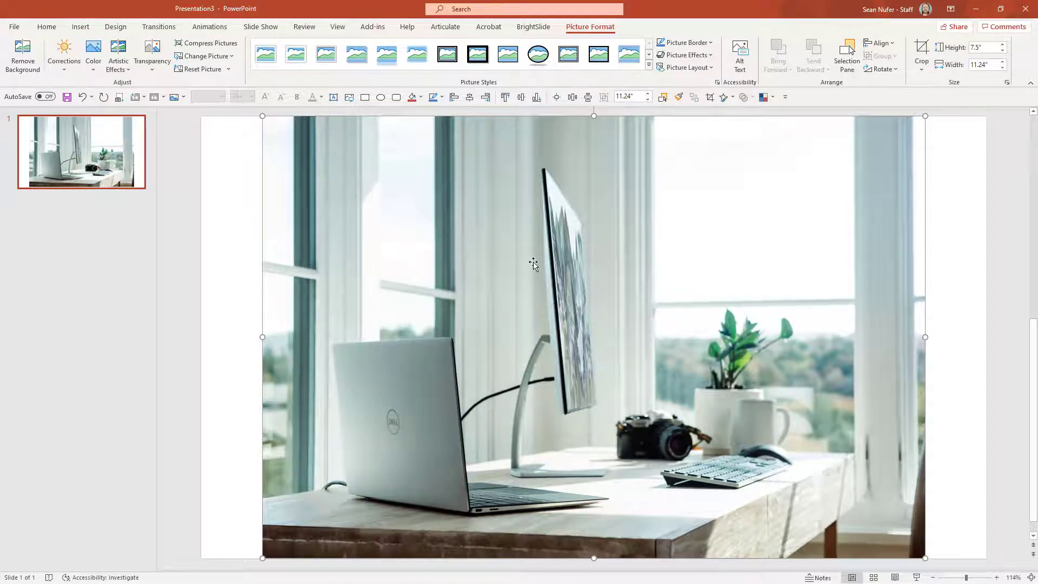
In PowerPoint, reset the laptop photo on the slide to its original formatting and size.
{"action": "scroll", "coordinate": [533, 263], "scroll_direction": "down", "scroll_amount": 9}
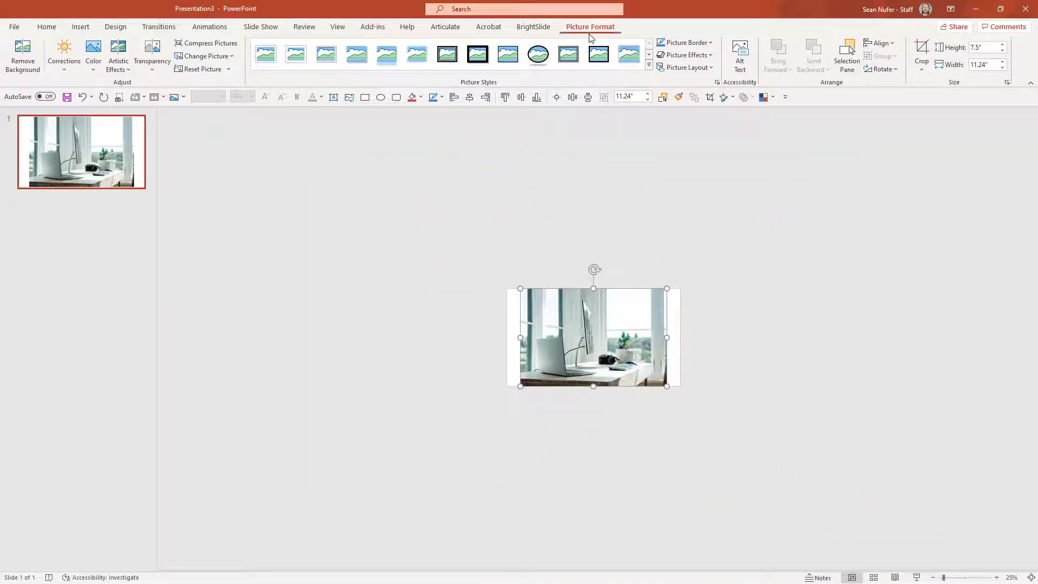
{"action": "left_click", "coordinate": [228, 68]}
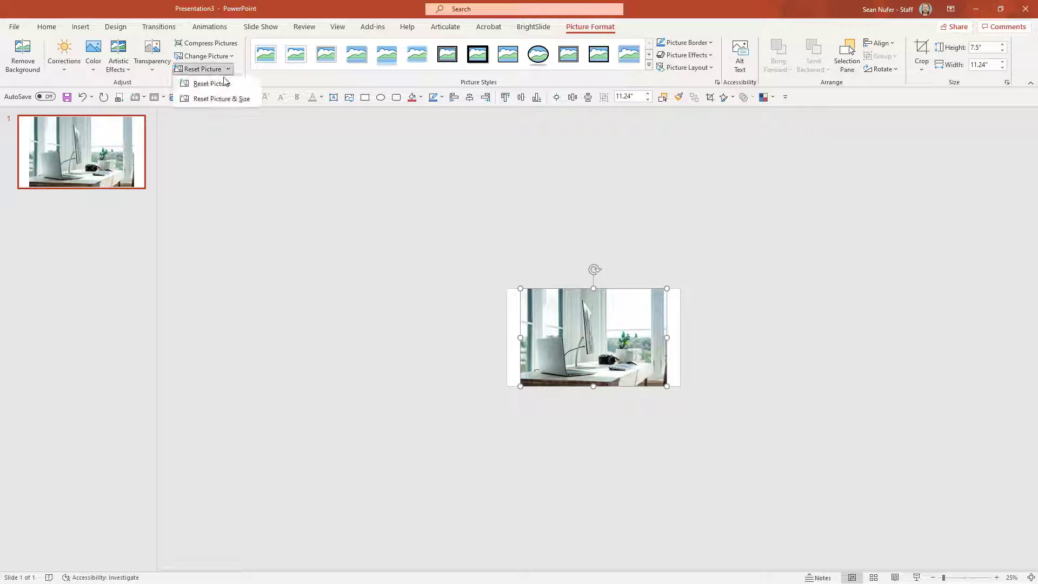
{"action": "left_click", "coordinate": [216, 100]}
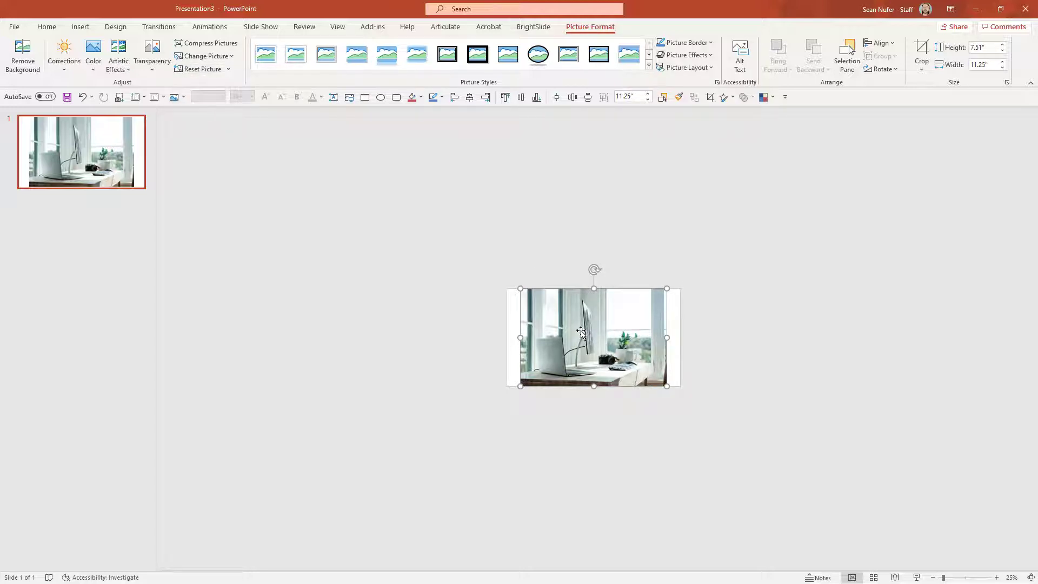
Start cropping the laptop photo on the slide.
{"action": "scroll", "coordinate": [609, 351], "scroll_direction": "up", "scroll_amount": 7, "text": "ctrl"}
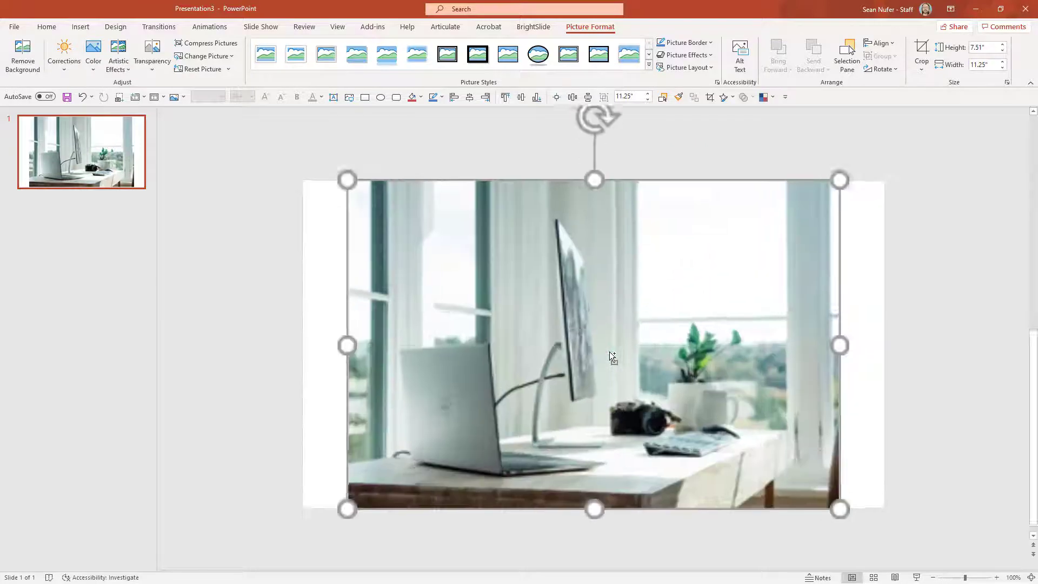
{"action": "left_click", "coordinate": [922, 54]}
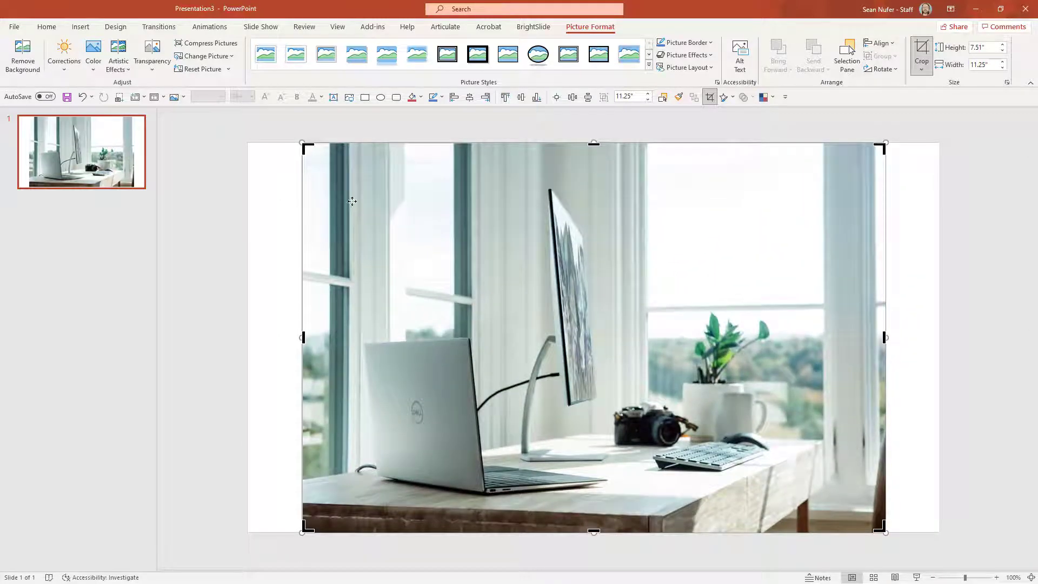